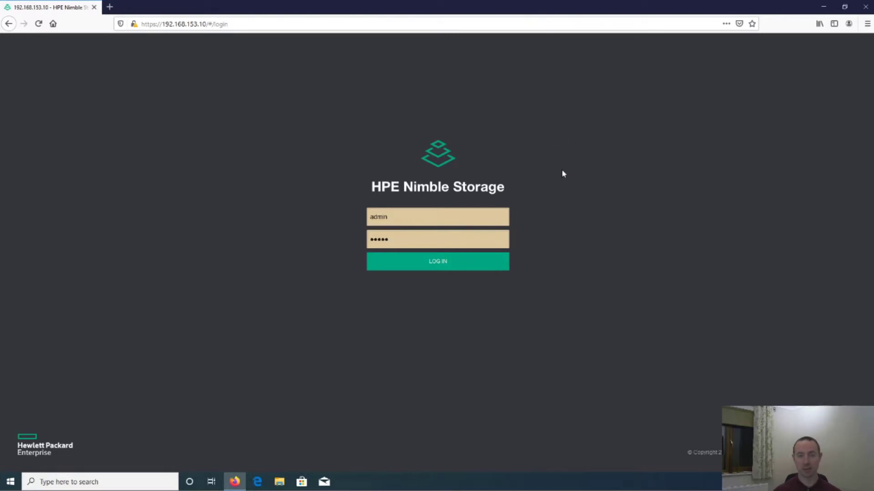
Log in to the array with the saved credentials and acknowledge the usage warning
left_click(433, 264)
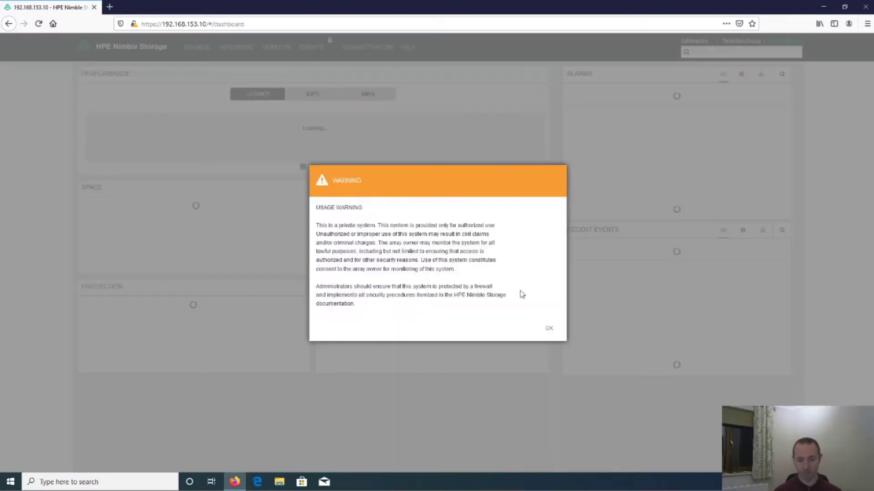
left_click(549, 330)
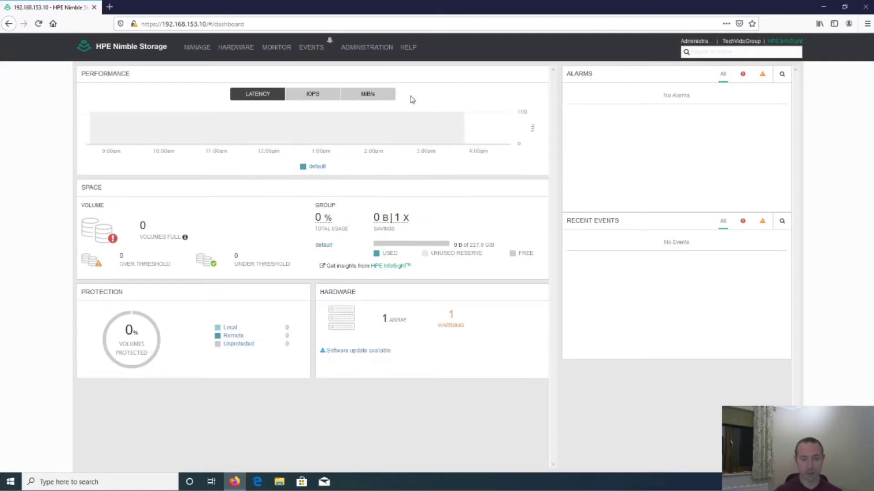
In Administration > Security > Users and Groups, try adding a group and dismiss the domain-join-required error
left_click(376, 53)
left_click(361, 102)
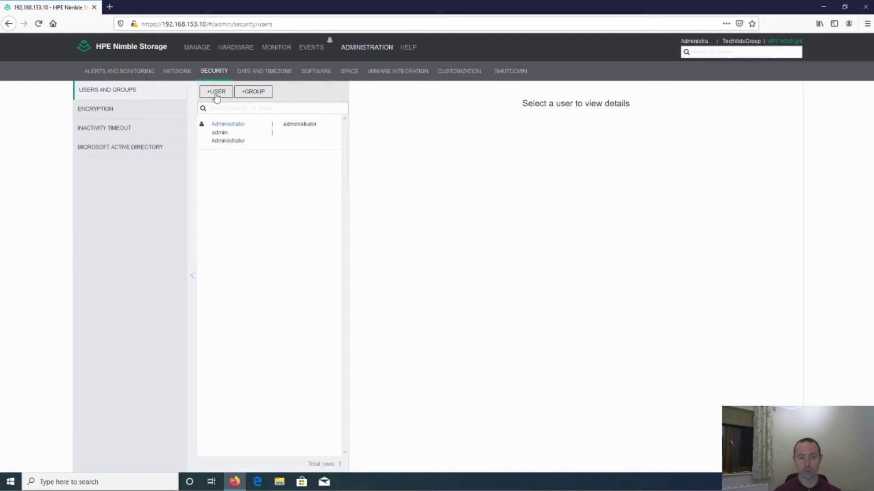
left_click(257, 95)
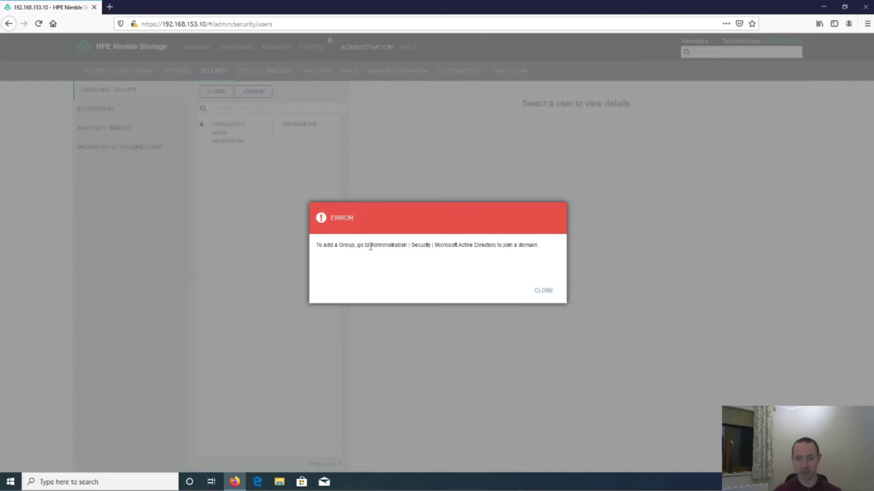
left_click_drag(370, 247, 518, 244)
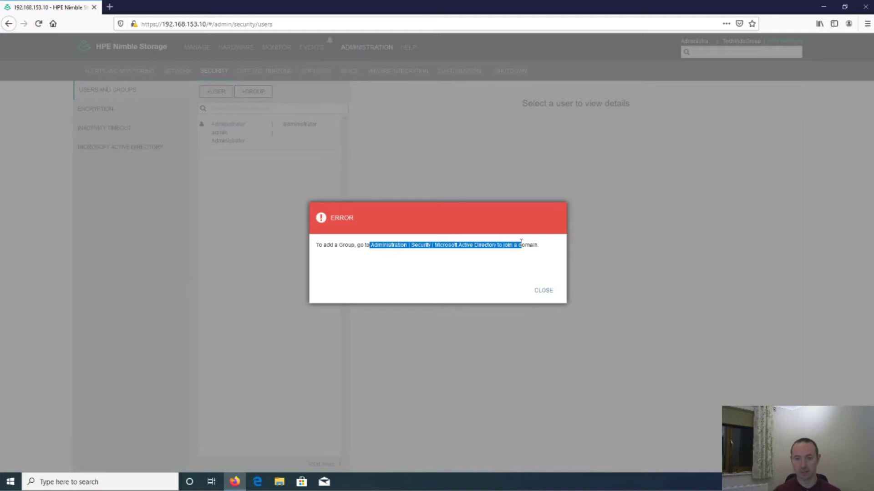
left_click(545, 292)
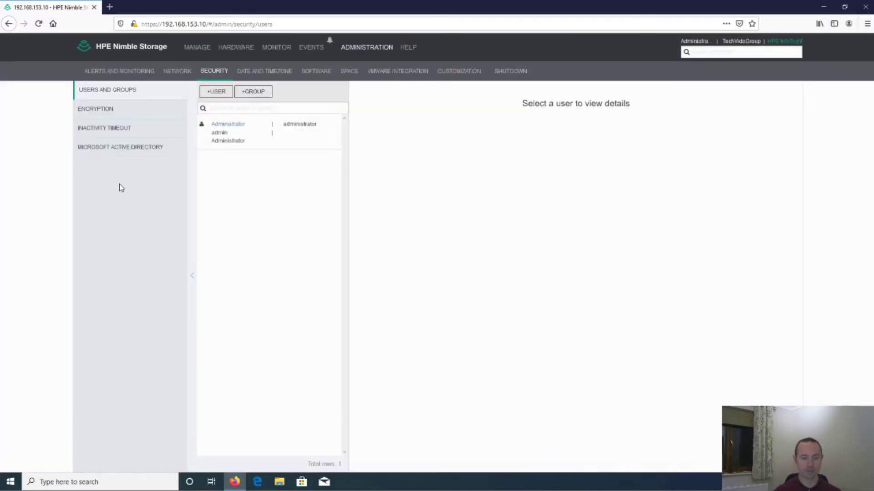
In Microsoft Active Directory settings, enter domain techvids.local and enable NetBIOS name techvids
left_click(112, 153)
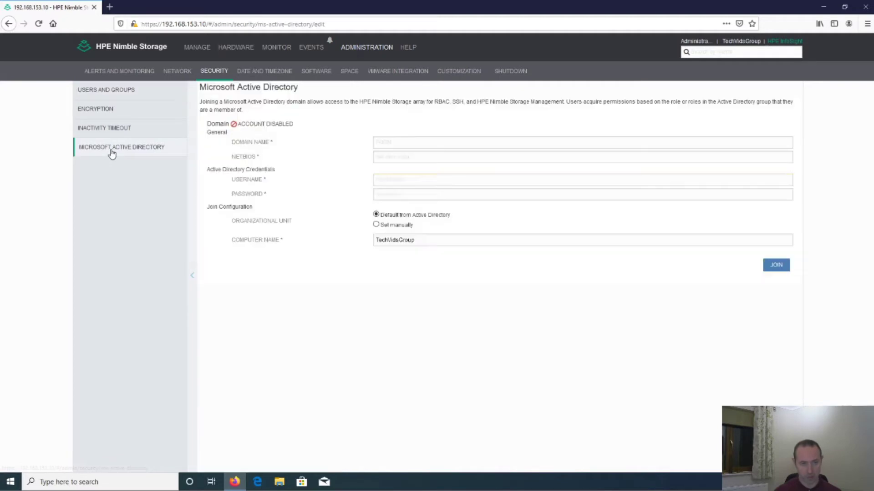
left_click(404, 142)
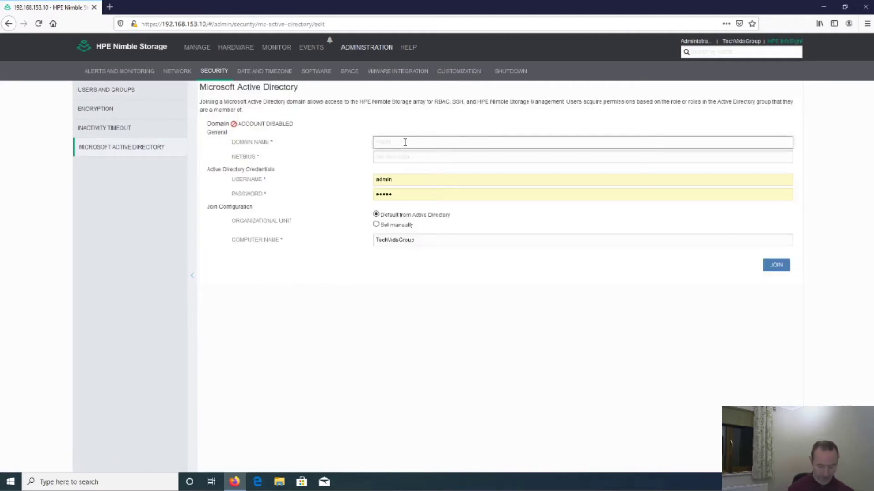
type("techvids")
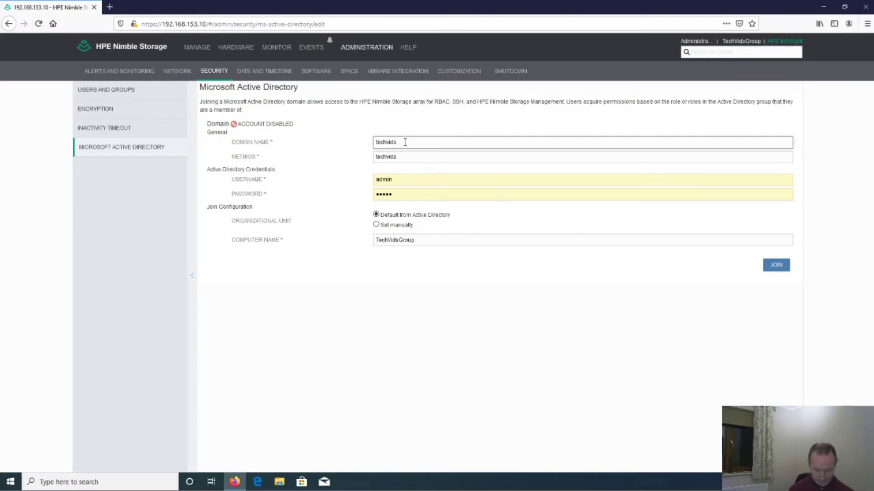
type(".local")
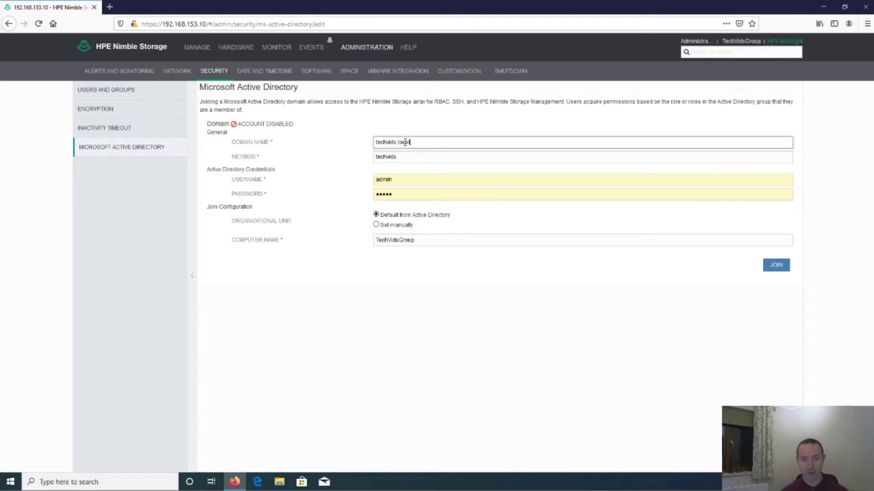
left_click(406, 157)
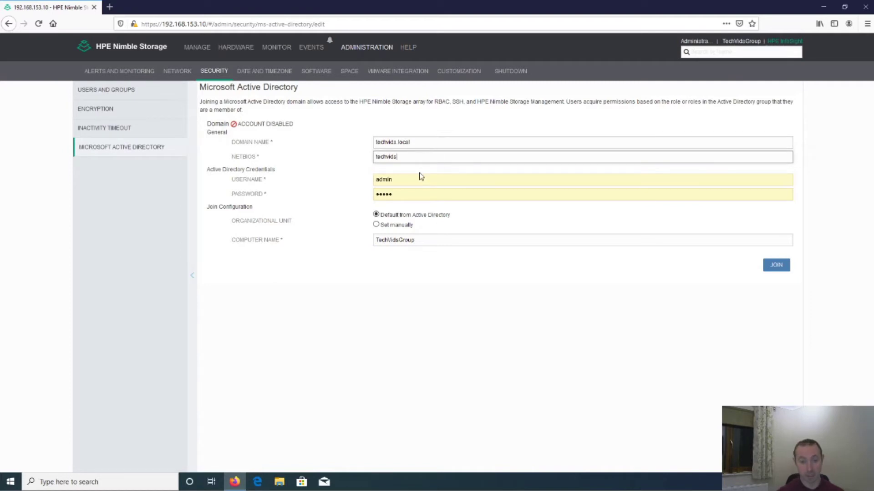
Enter the domain username 'administrator' and the account password
left_click(410, 181)
type("admin")
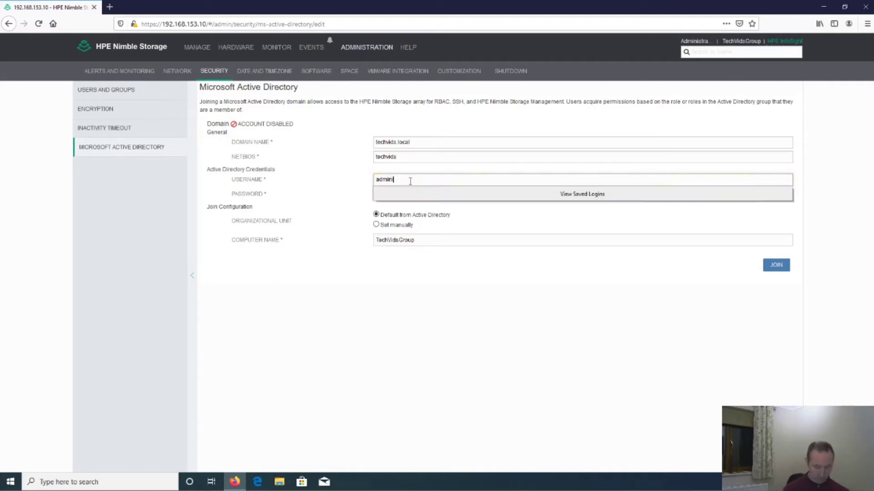
type("istrator")
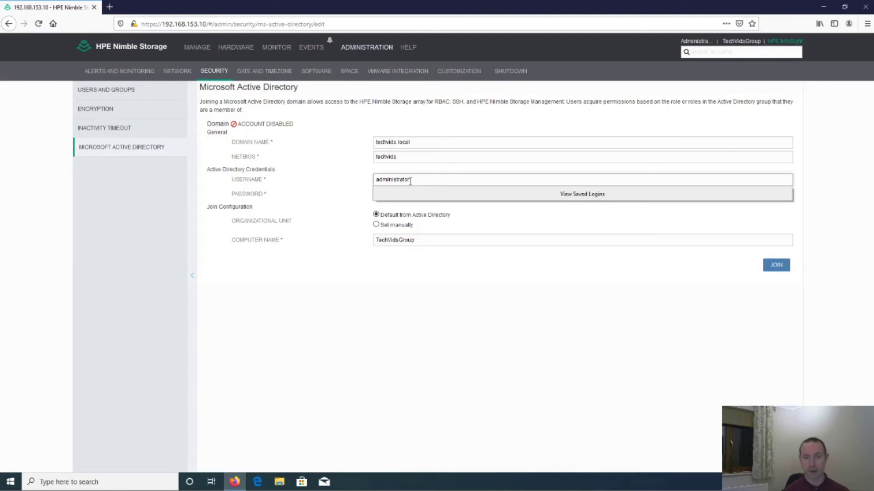
key("Tab")
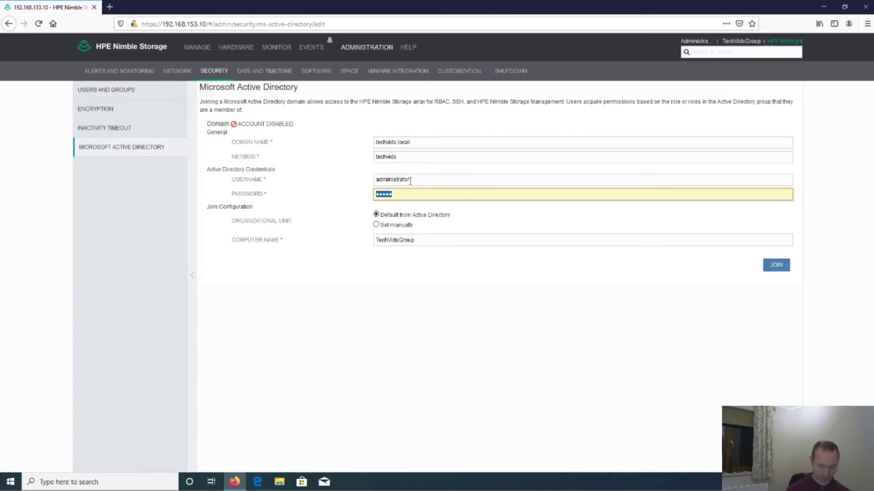
type("••••••••••")
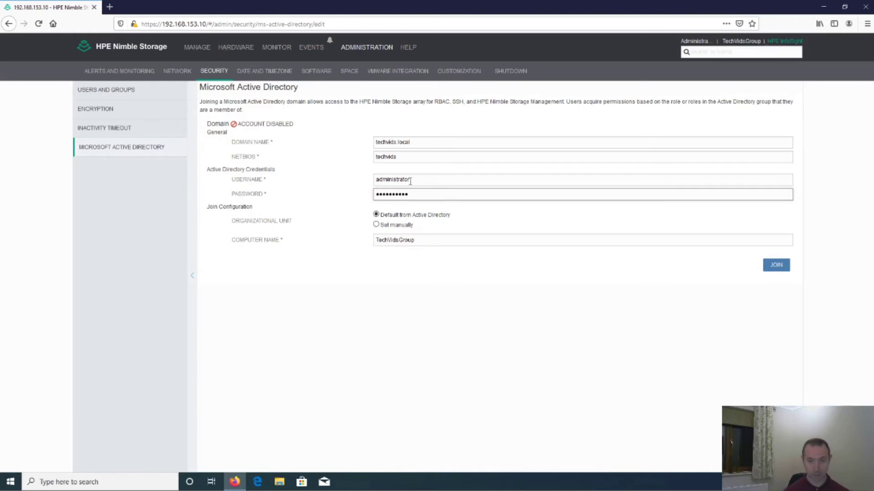
Set the organizational unit manually to 'Tech Vids Storage'
left_click(418, 216)
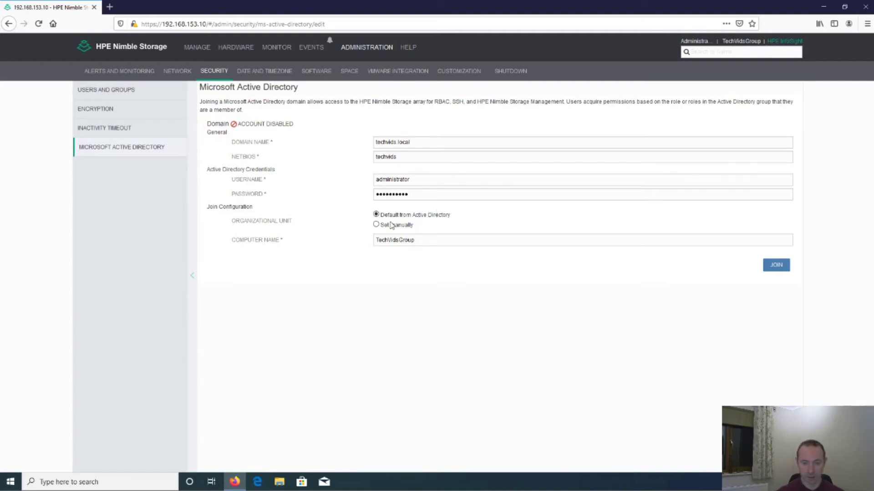
left_click(375, 224)
left_click(394, 237)
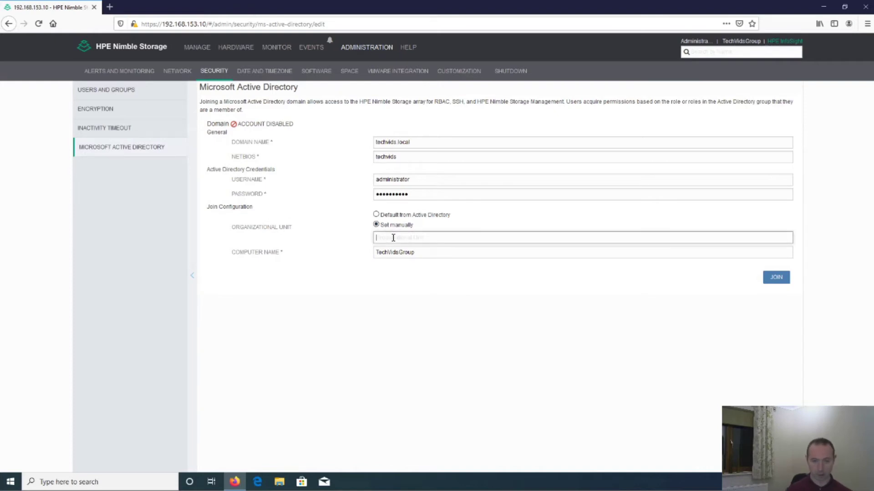
type("Tec")
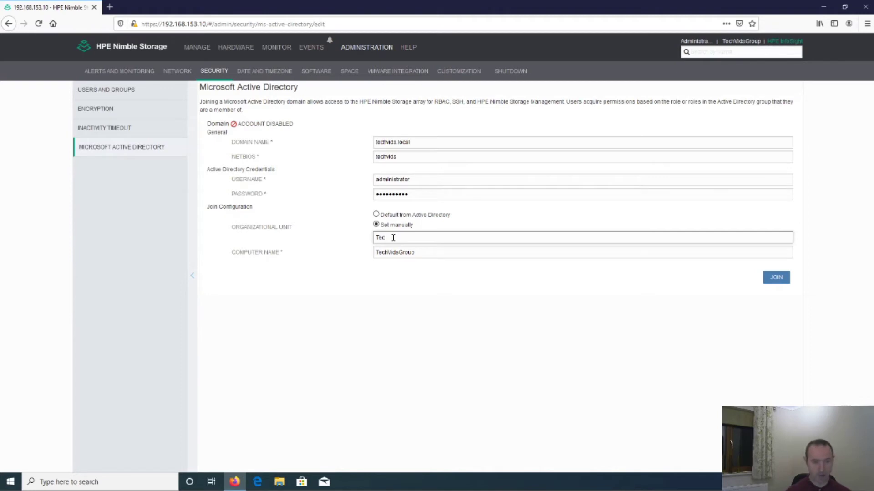
type("h V")
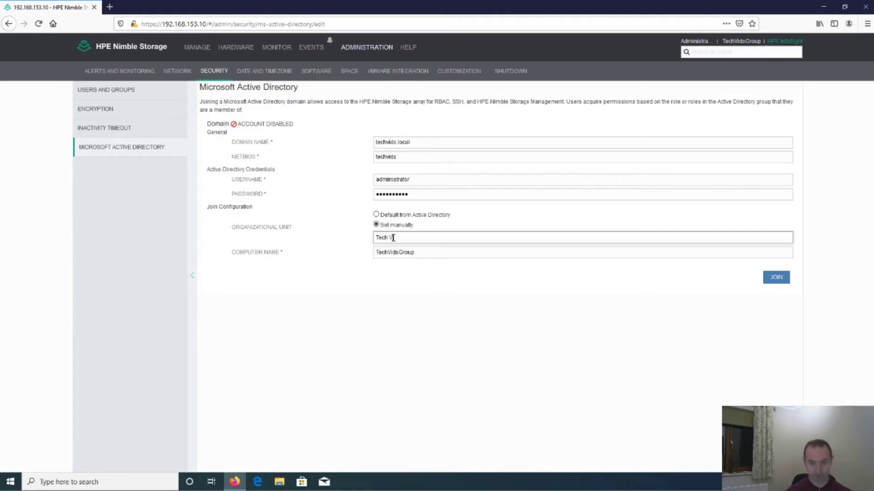
type("ids St")
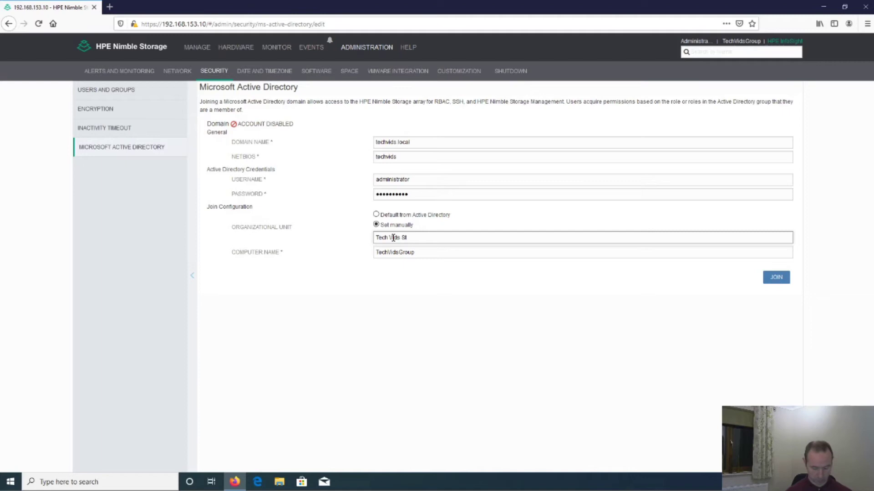
type("orage")
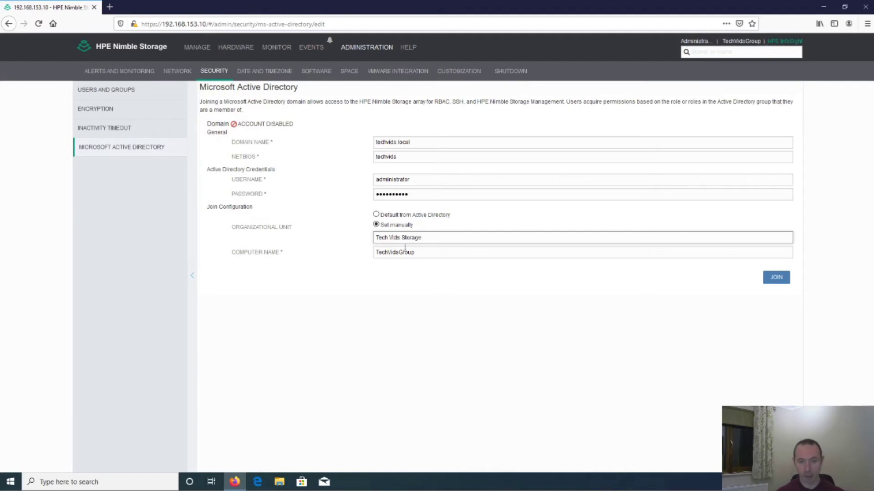
Change the computer name to TechVidsNimble
left_click(421, 252)
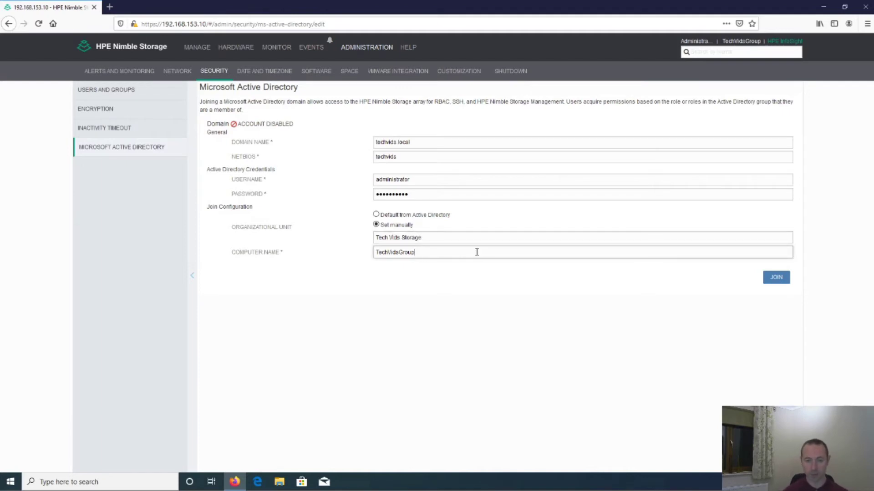
key("BackSpace")
key("BackSpace")
key("BackSpace")
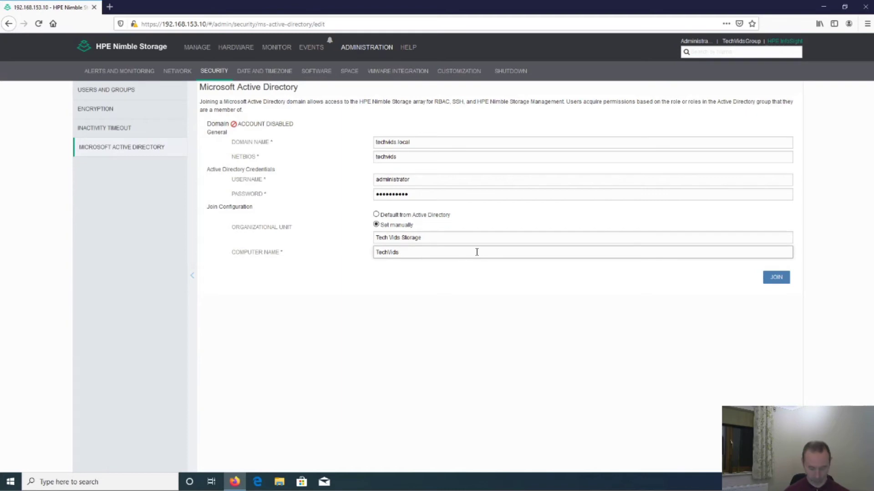
type("Nimble")
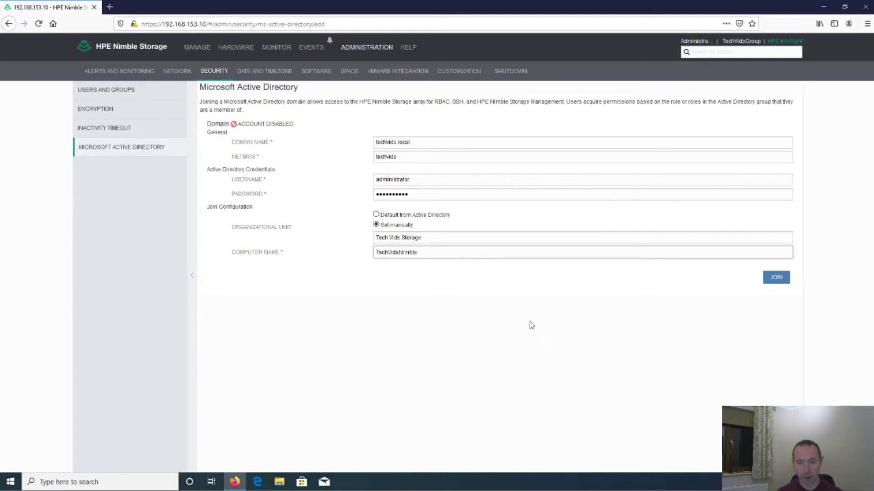
Join the array to techvids.local and run a connection test that reports success
left_click(773, 281)
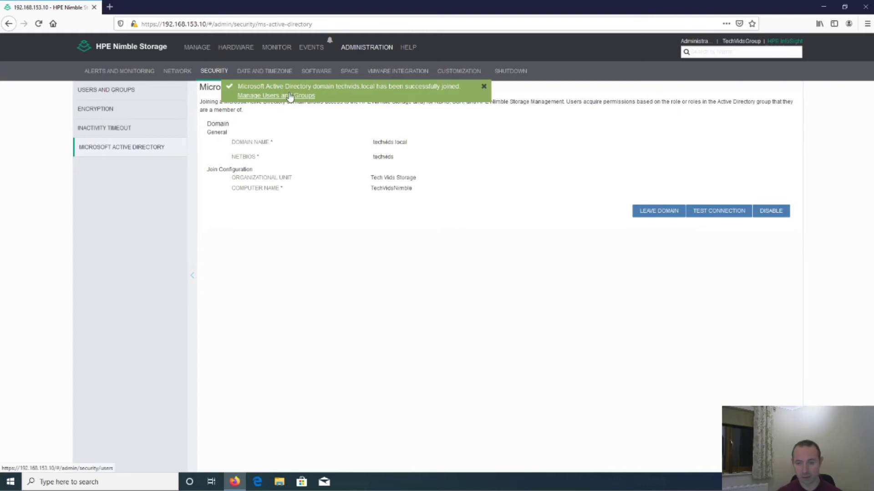
left_click(713, 215)
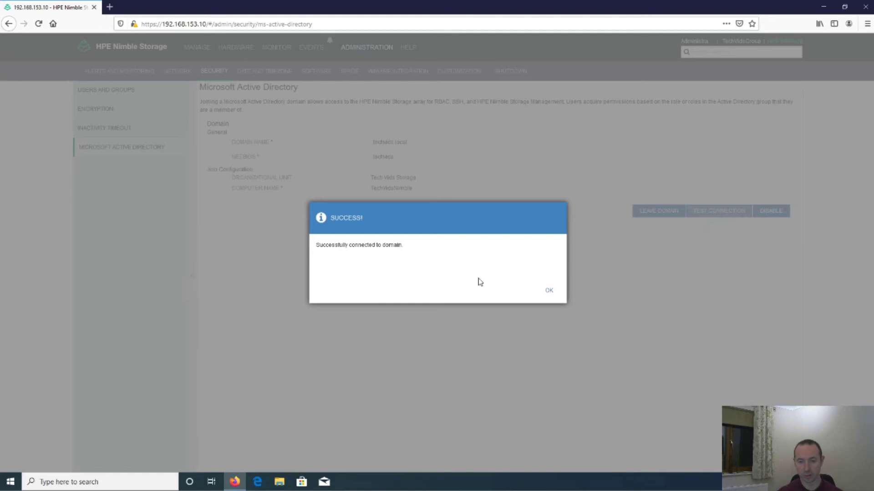
Refresh the Tech Vids Storage OU in ADUC to reveal the new TECHVIDSNIMBLE computer account
left_click(548, 295)
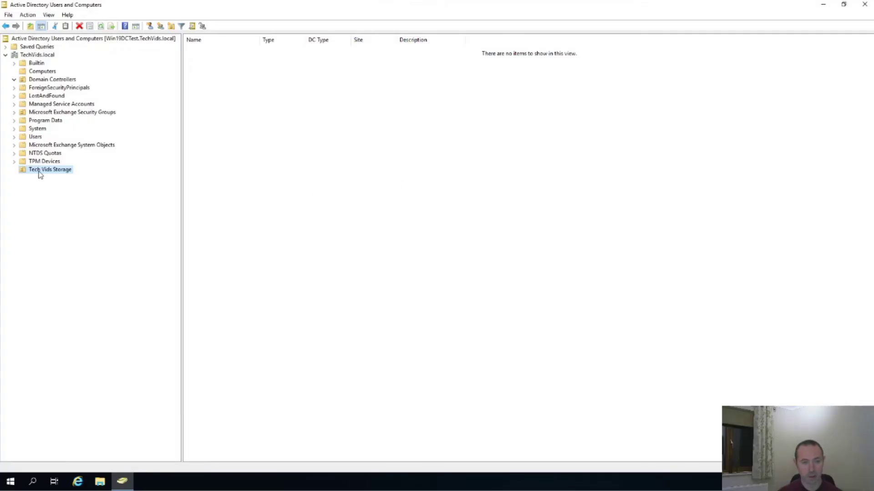
left_click(129, 165)
left_click(241, 132)
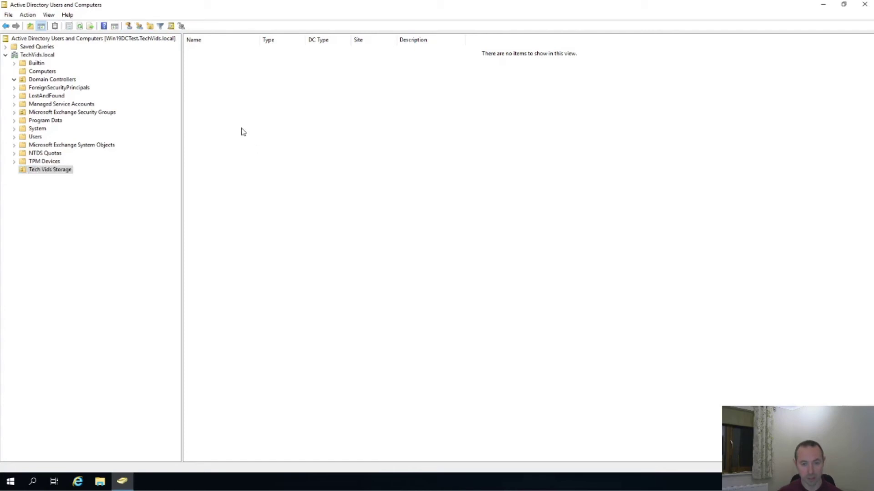
right_click(242, 132)
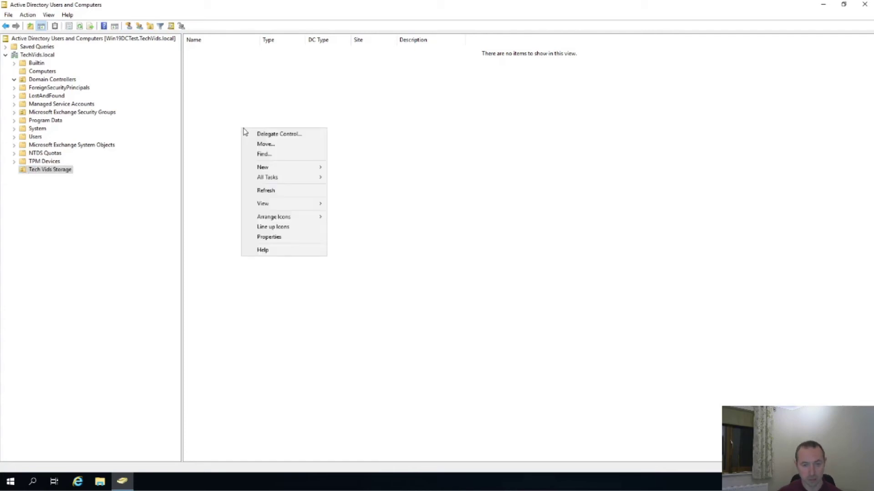
left_click(278, 192)
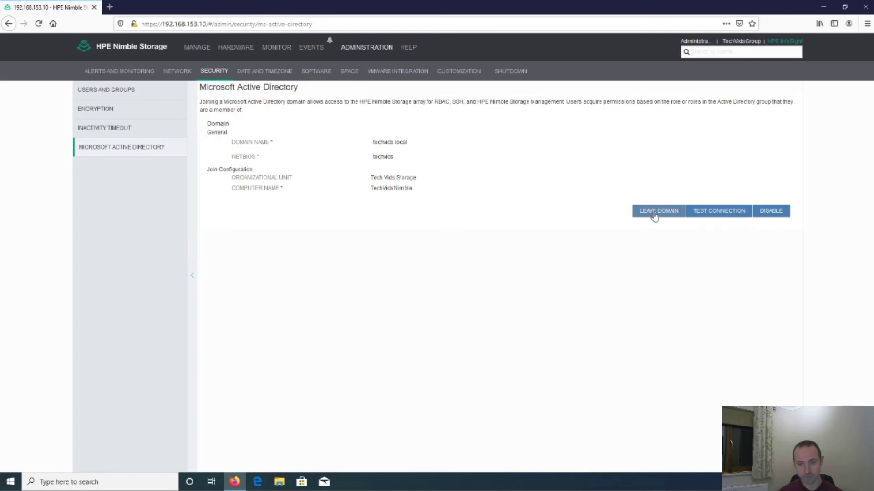
Leave the domain, authenticating as 'administrator' with the account password
left_click(654, 215)
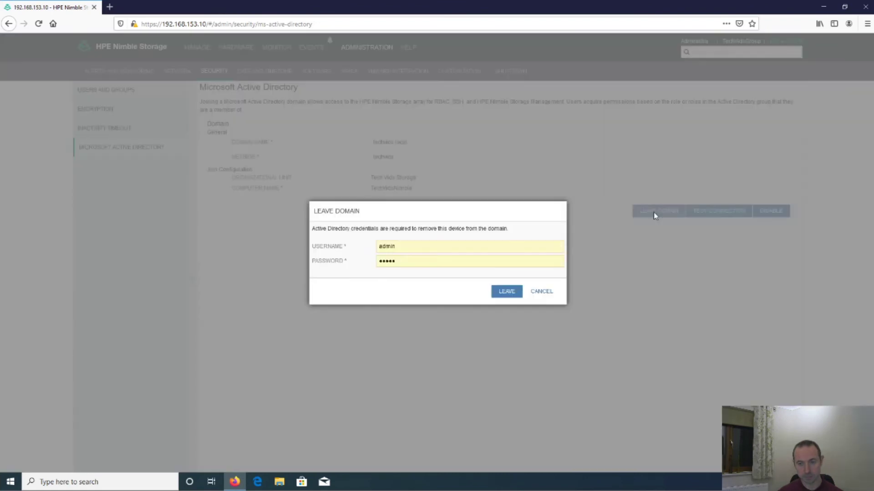
left_click(411, 246)
key("ctrl+a")
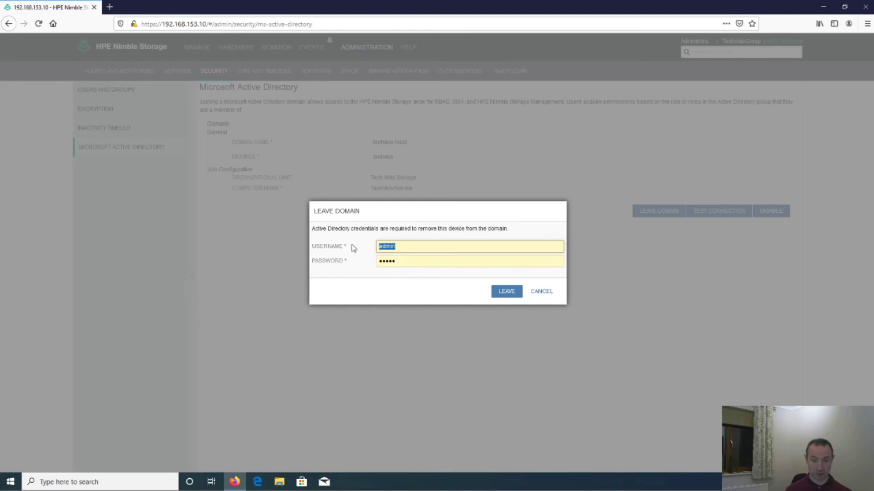
type("administ")
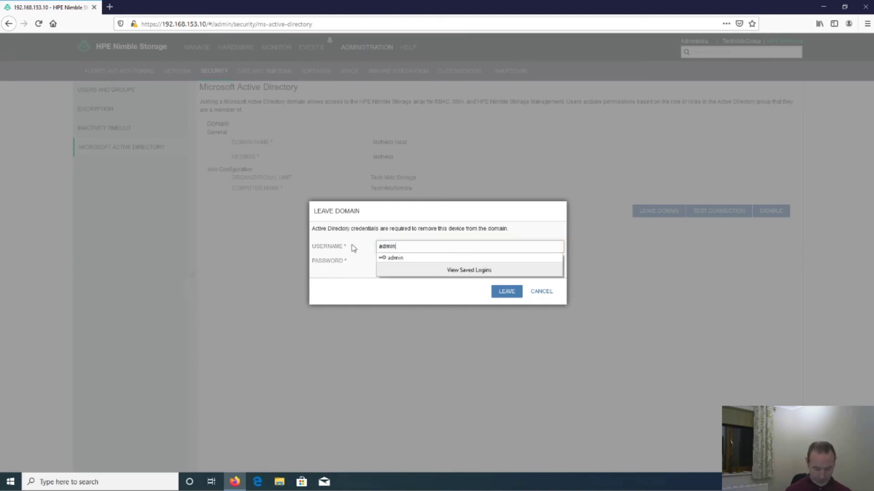
type("rator")
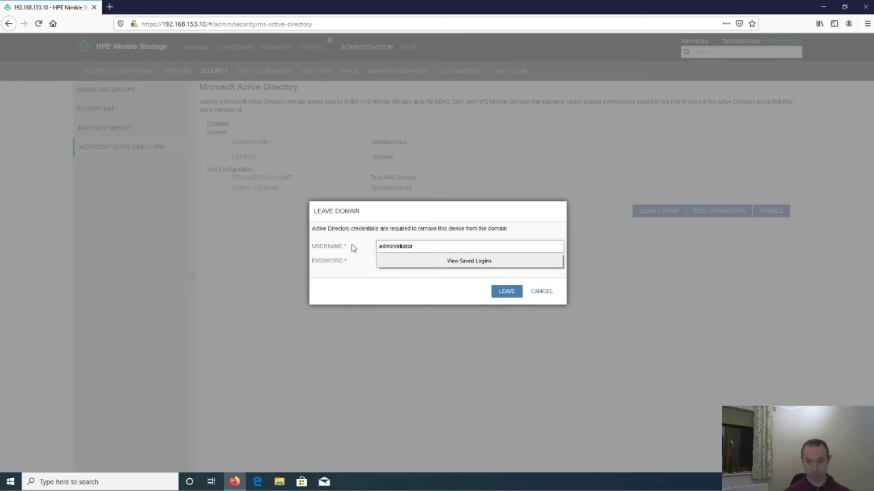
key("Tab")
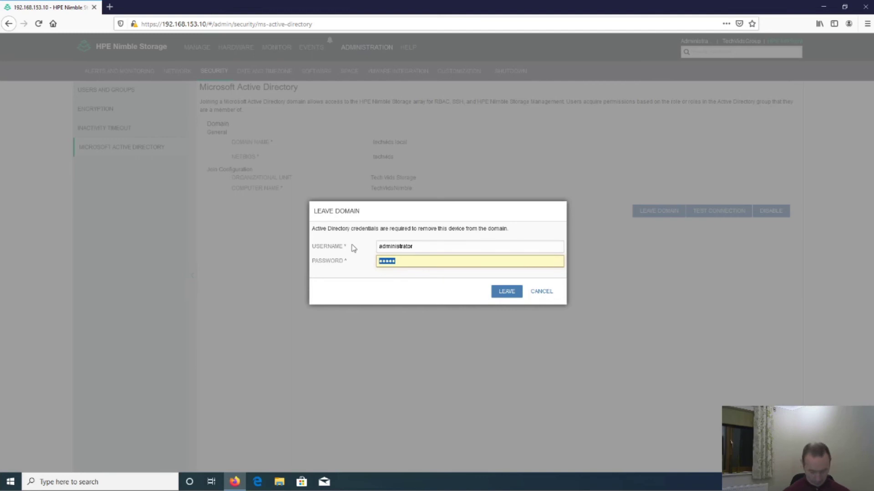
type("••••••••")
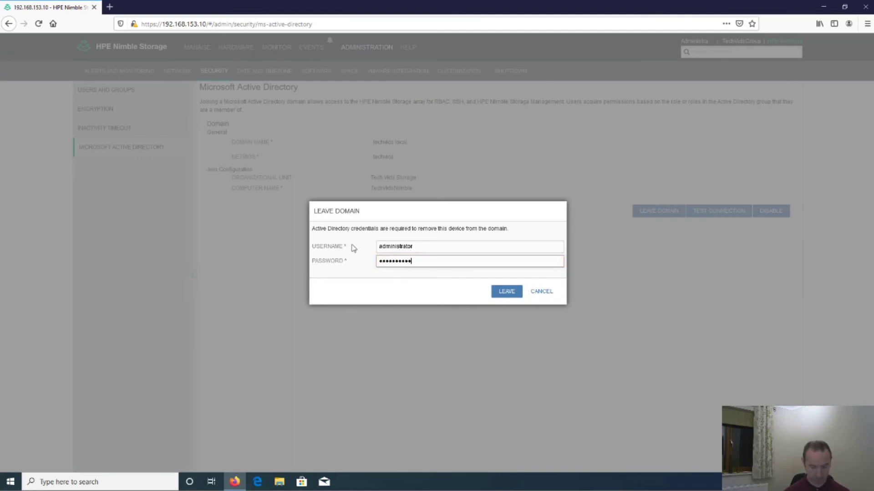
left_click(508, 292)
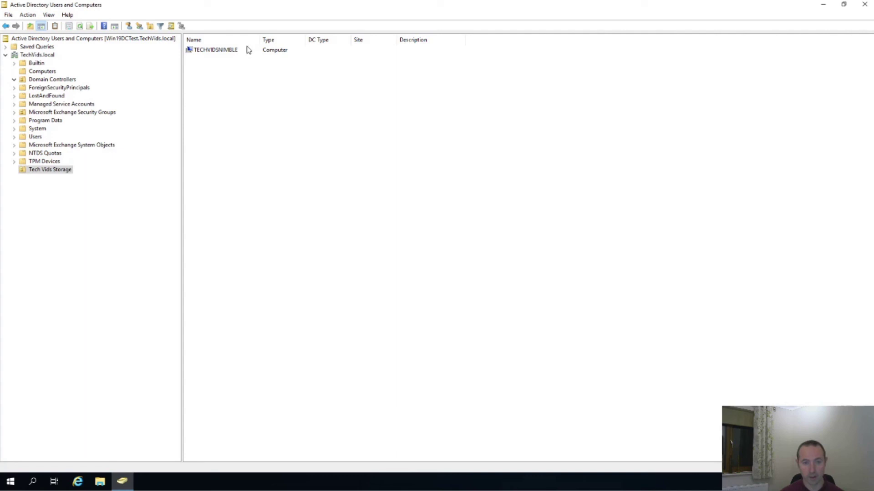
Refresh the Tech Vids Storage OU in ADUC to confirm TECHVIDSNIMBLE is gone
right_click(281, 142)
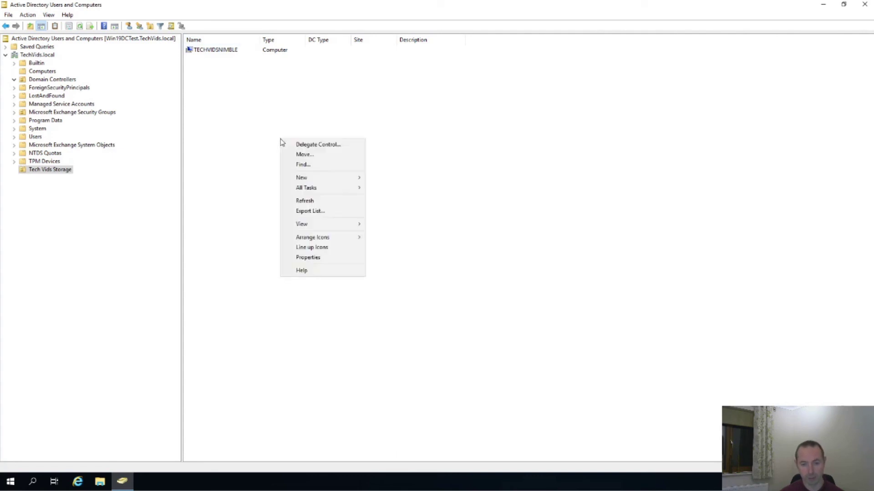
left_click(317, 203)
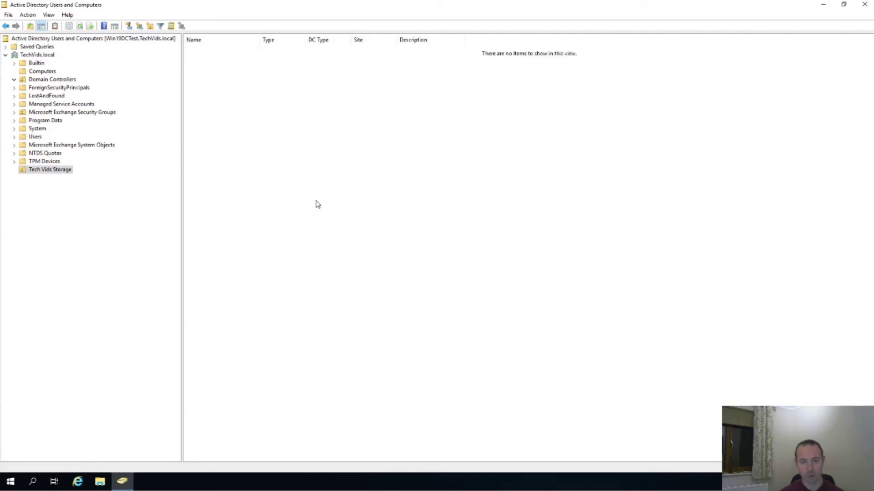